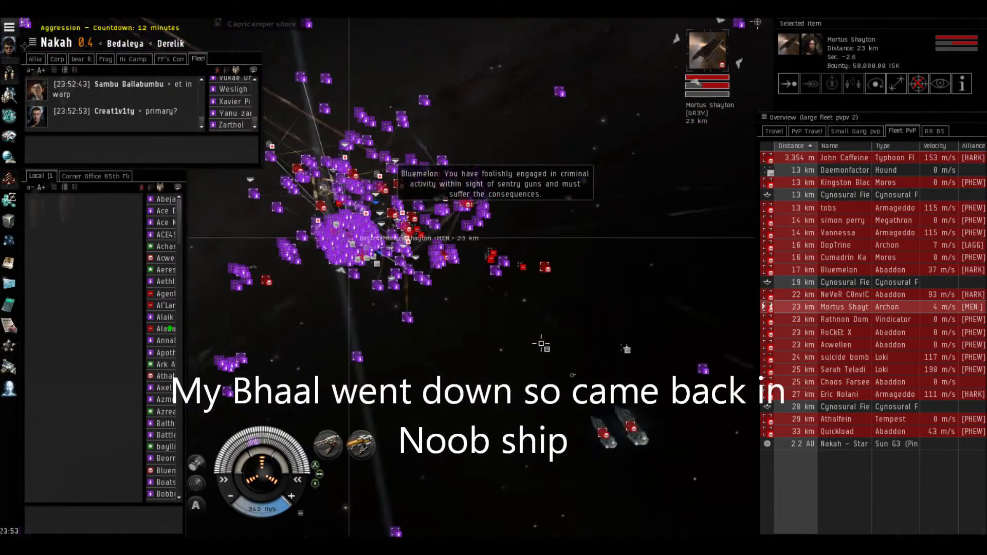
Lock the Moros dreadnought and fire the Civilian Gatling Railgun at the locked Archon
{"action": "left_click", "coordinate": [842, 257]}
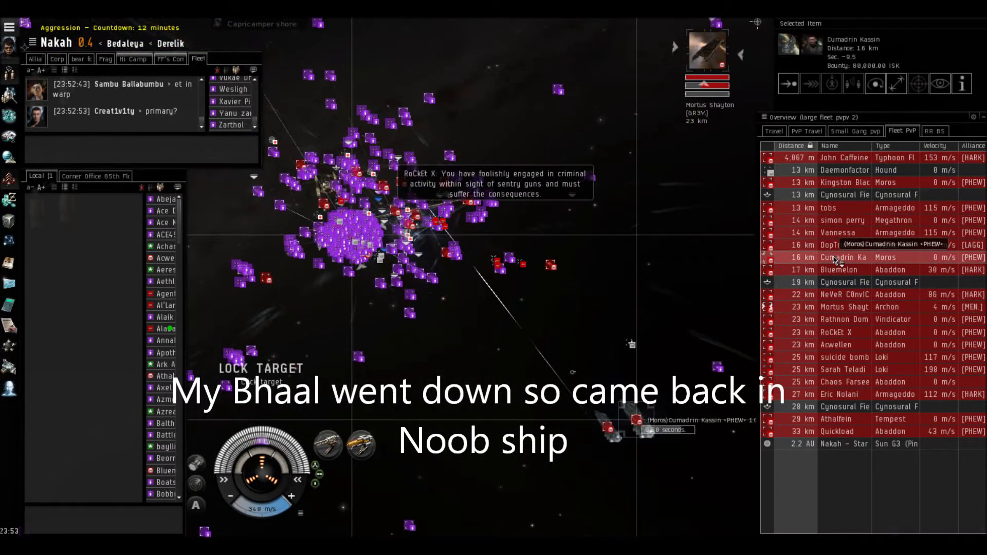
{"action": "left_click", "coordinate": [842, 307]}
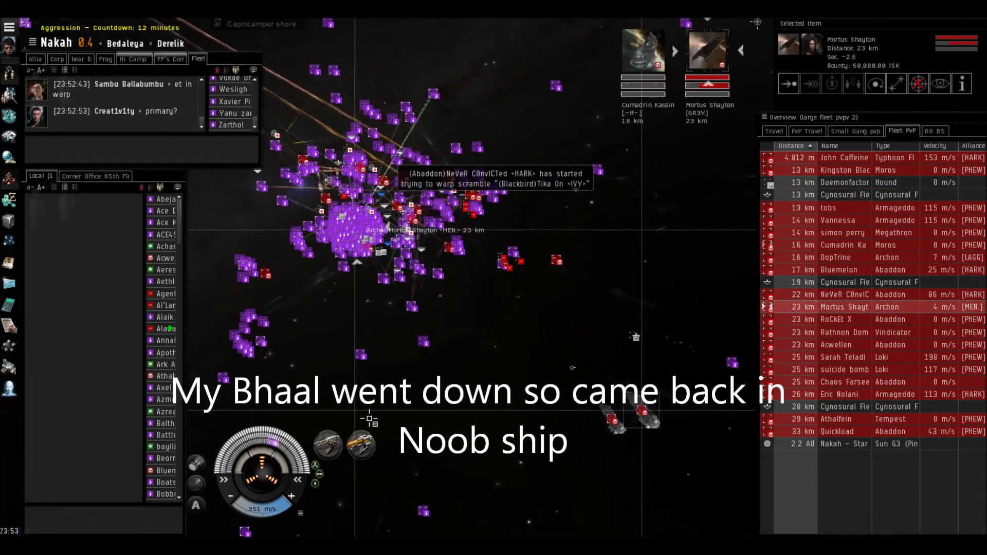
{"action": "left_click", "coordinate": [331, 446]}
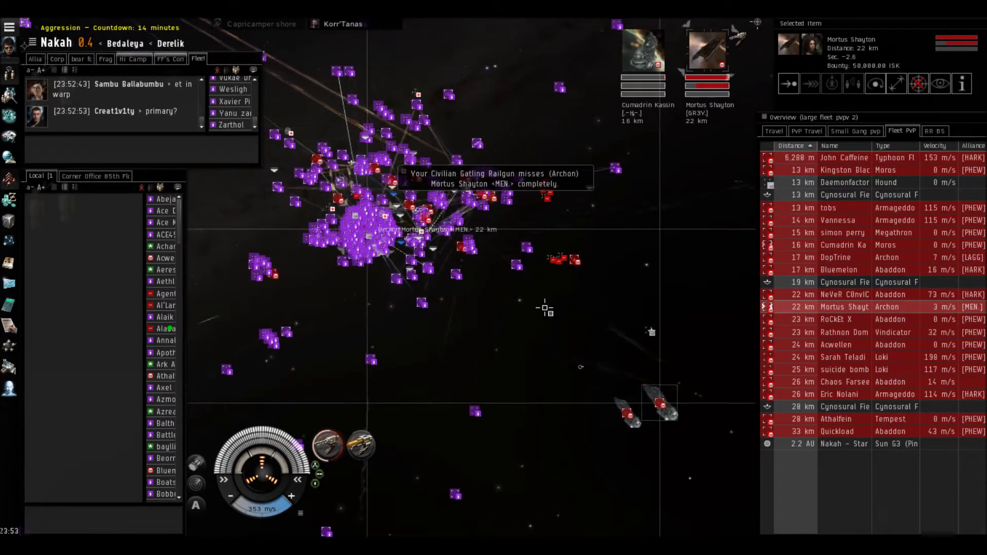
Orbit the camera around the enemy fleet while the Archon carrier is destroyed
{"action": "left_click_drag", "start_coordinate": [644, 336], "coordinate": [631, 268]}
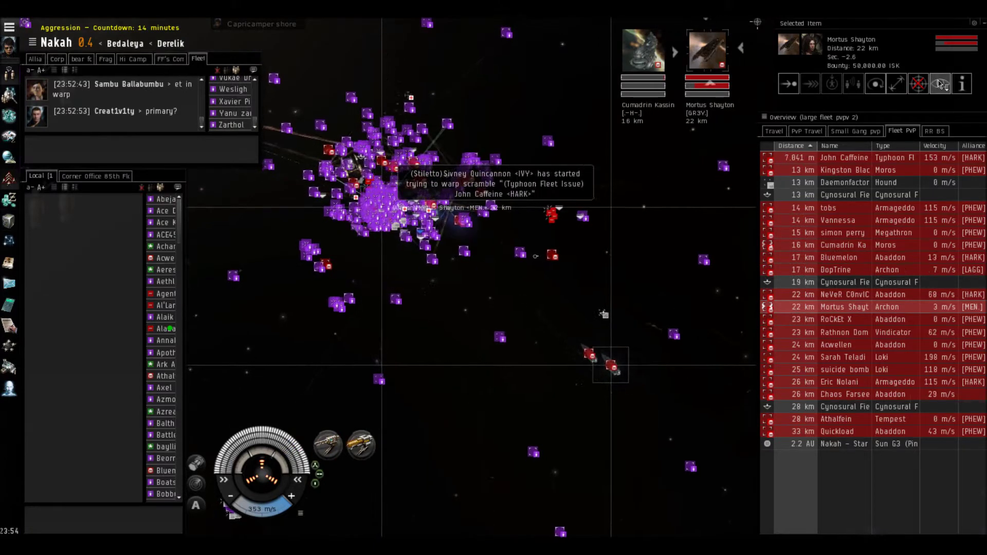
{"action": "left_click_drag", "start_coordinate": [632, 330], "coordinate": [399, 248]}
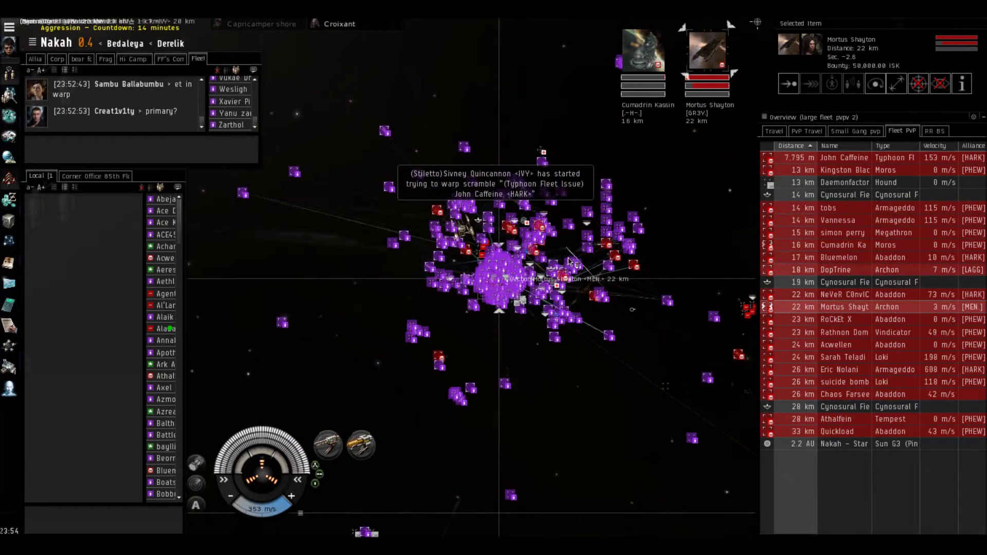
{"action": "left_click_drag", "start_coordinate": [270, 270], "coordinate": [713, 252]}
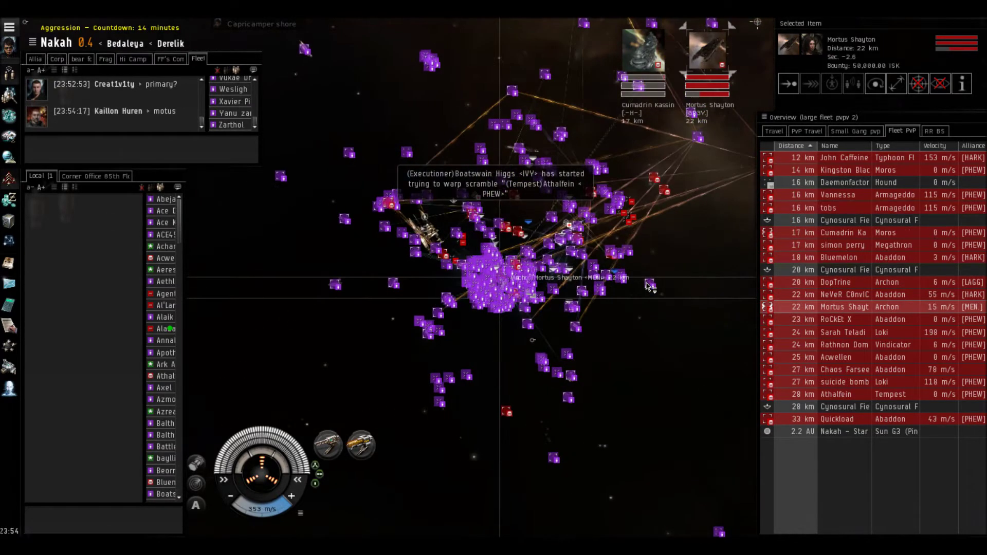
{"action": "key", "text": "c"}
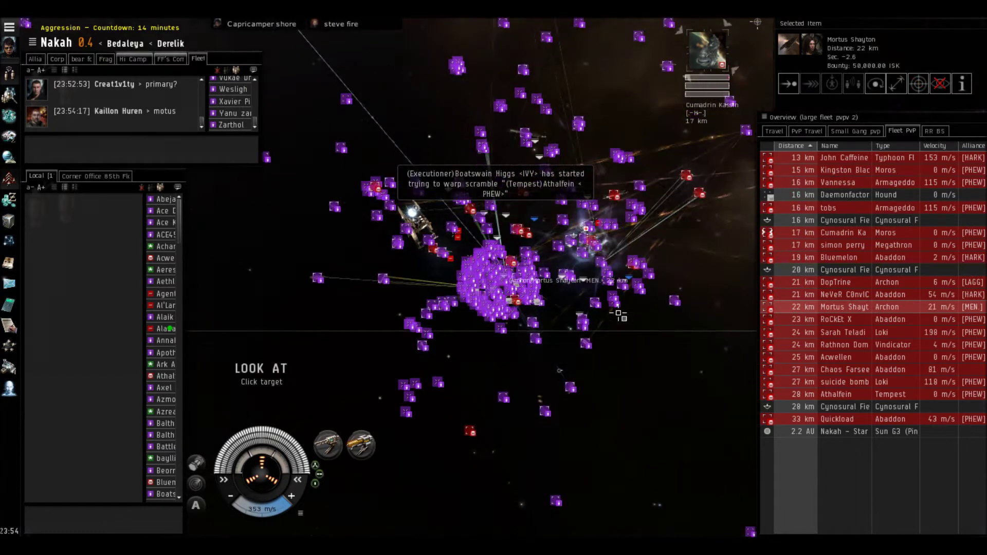
Select the remaining enemy Archon and lock it as a second target
{"action": "left_click", "coordinate": [625, 315]}
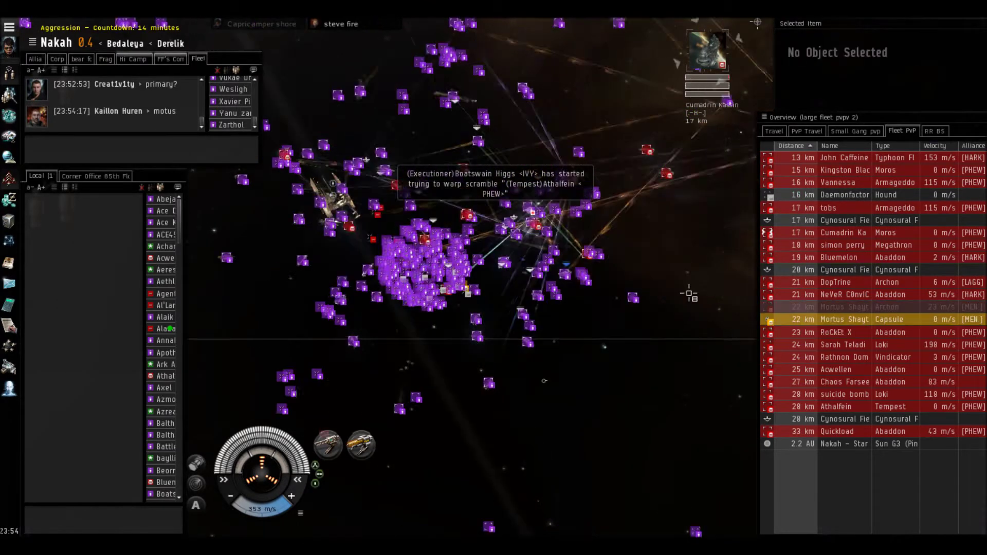
{"action": "left_click", "coordinate": [836, 282]}
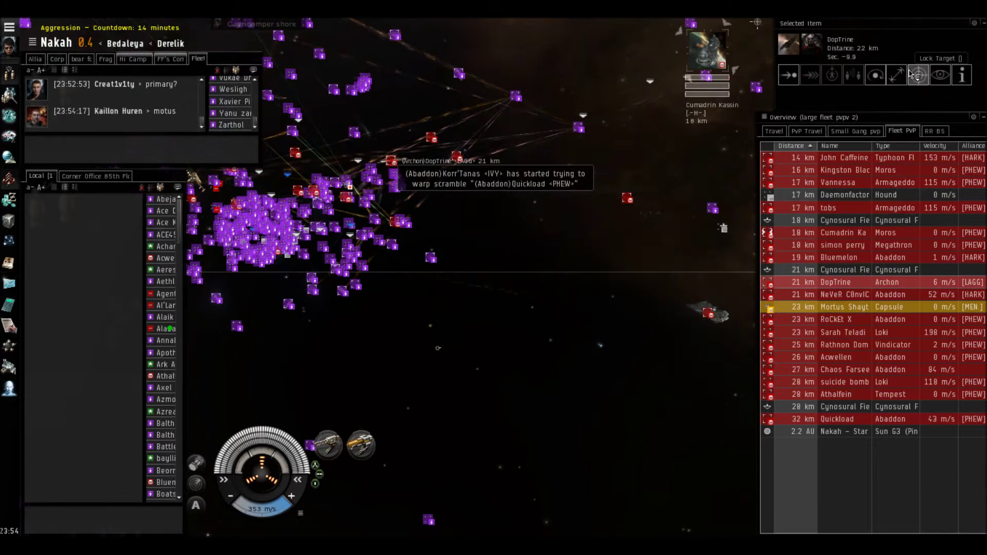
{"action": "left_click_drag", "start_coordinate": [464, 193], "coordinate": [592, 195]}
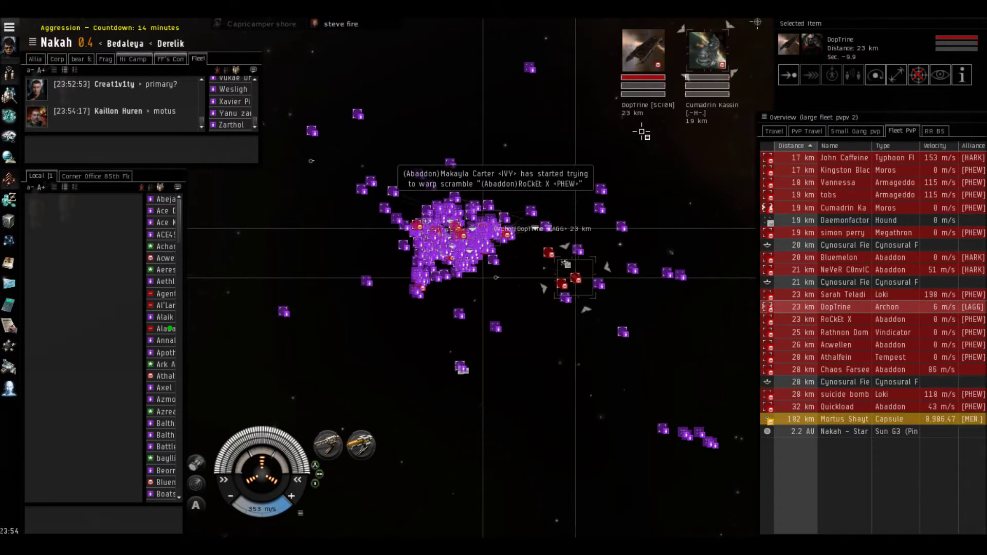
Fire the railgun at the second Archon, then select each Moros dreadnought in the overview
{"action": "left_click_drag", "start_coordinate": [528, 314], "coordinate": [488, 315]}
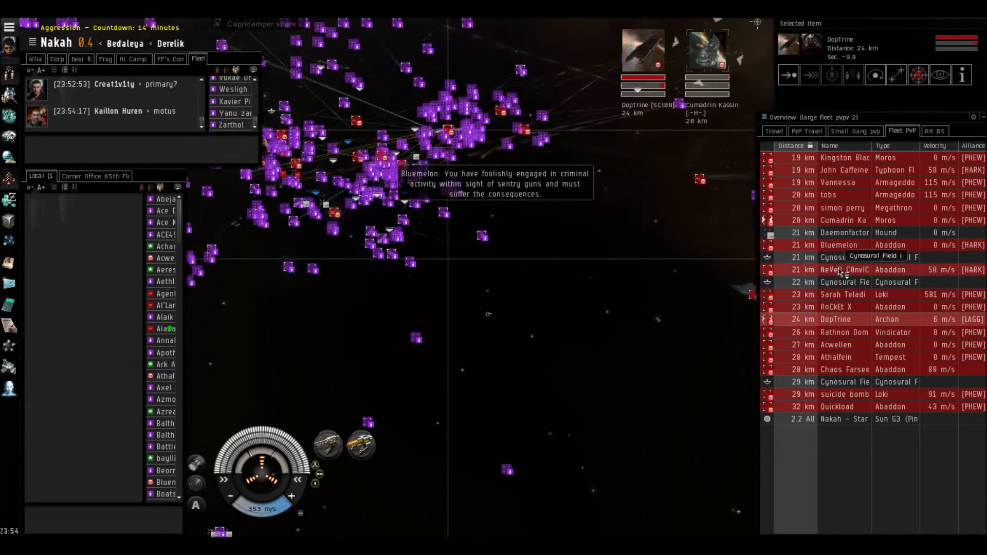
{"action": "left_click", "coordinate": [862, 220]}
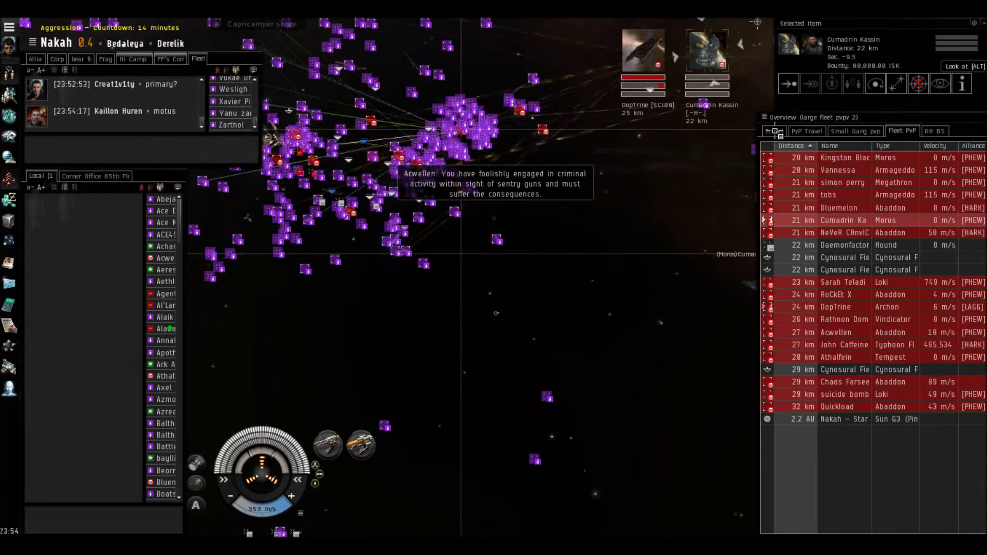
{"action": "mouse_move", "coordinate": [718, 193]}
{"action": "left_mouse_down"}
{"action": "mouse_move", "coordinate": [640, 195]}
{"action": "mouse_move", "coordinate": [650, 190]}
{"action": "left_mouse_up"}
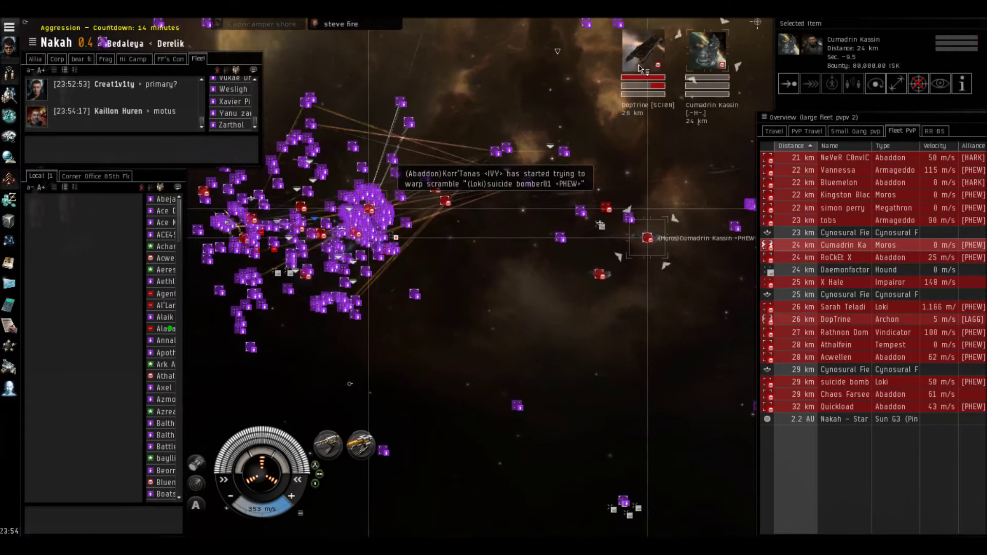
{"action": "left_click", "coordinate": [640, 68]}
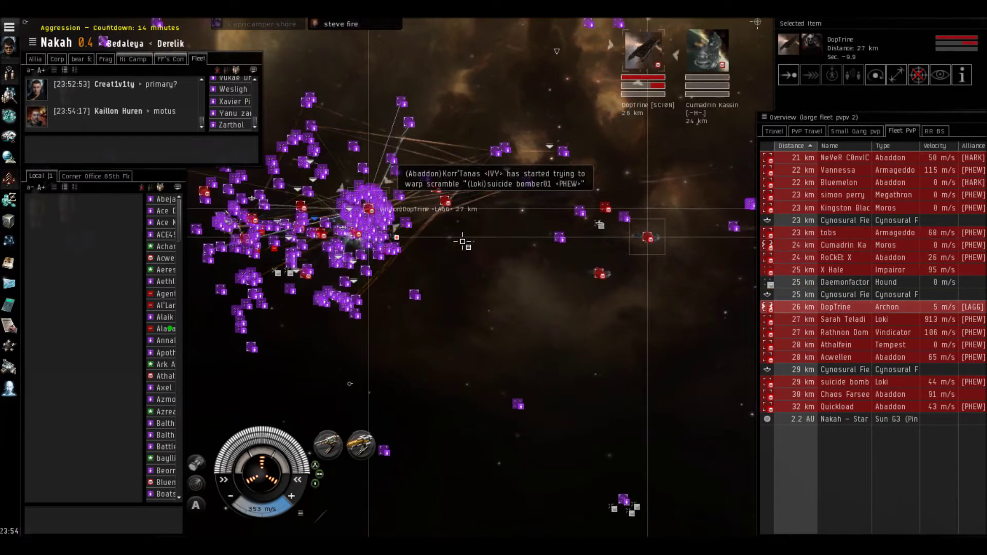
{"action": "left_click", "coordinate": [327, 446]}
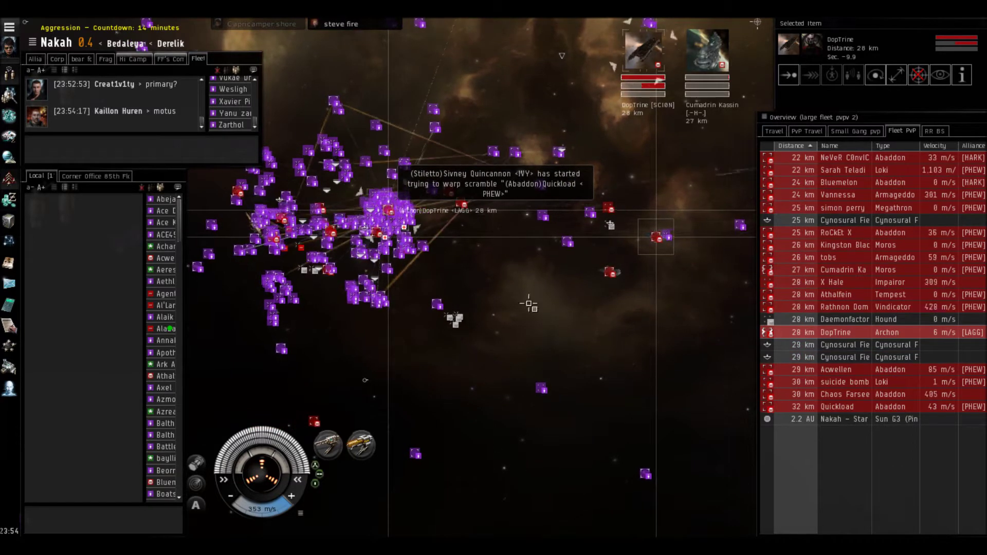
{"action": "left_click", "coordinate": [840, 269]}
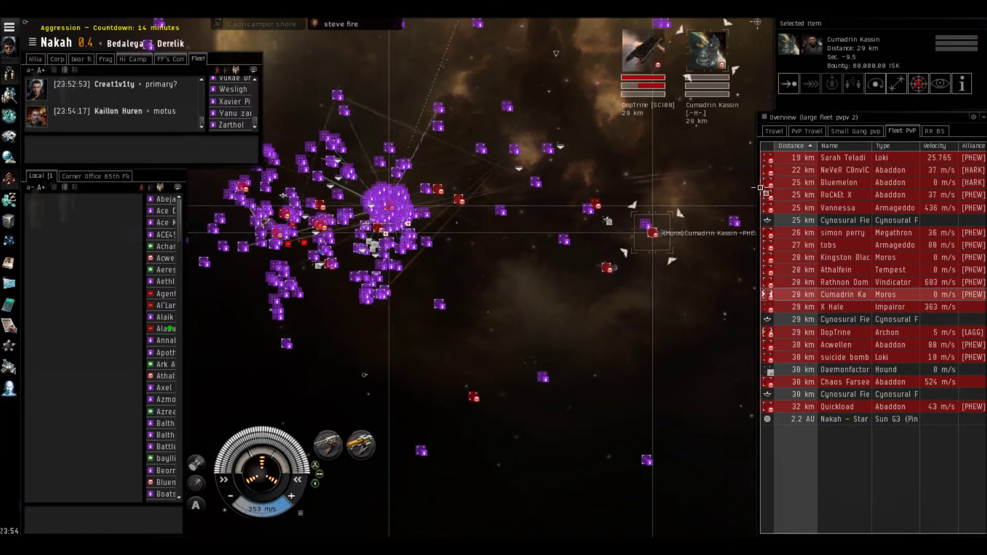
{"action": "left_click", "coordinate": [857, 260]}
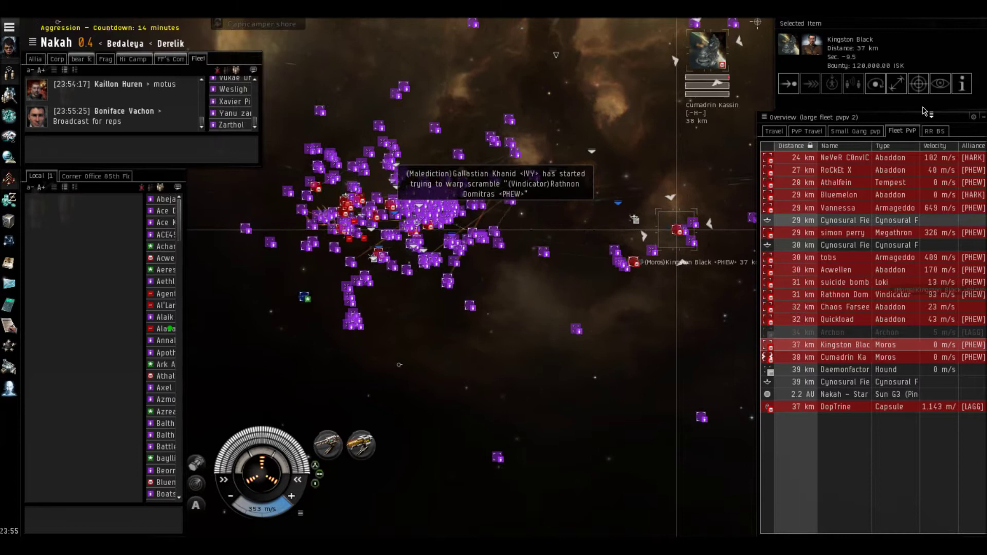
Orbit around the Moros dreadnoughts and make the Cynosural Field the Selected Item
{"action": "left_click_drag", "start_coordinate": [655, 201], "coordinate": [709, 181]}
{"action": "scroll", "coordinate": [694, 194], "scroll_direction": "up", "scroll_amount": 8}
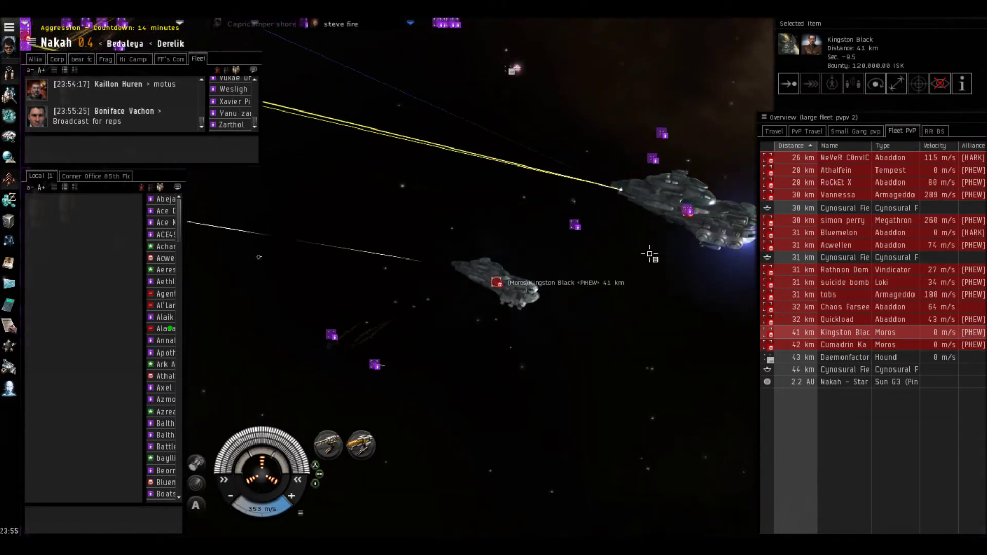
{"action": "left_click_drag", "start_coordinate": [664, 223], "coordinate": [623, 247]}
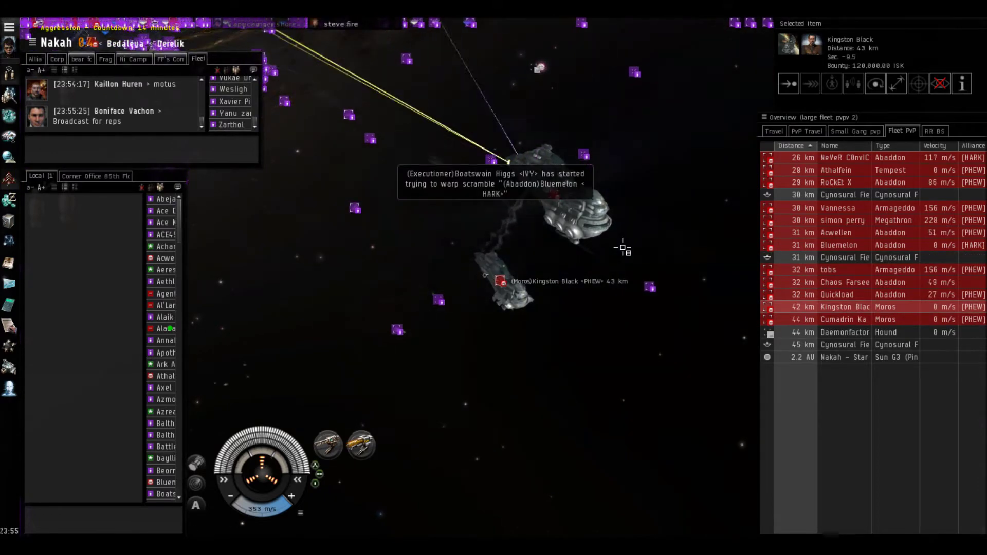
{"action": "left_click", "coordinate": [777, 258]}
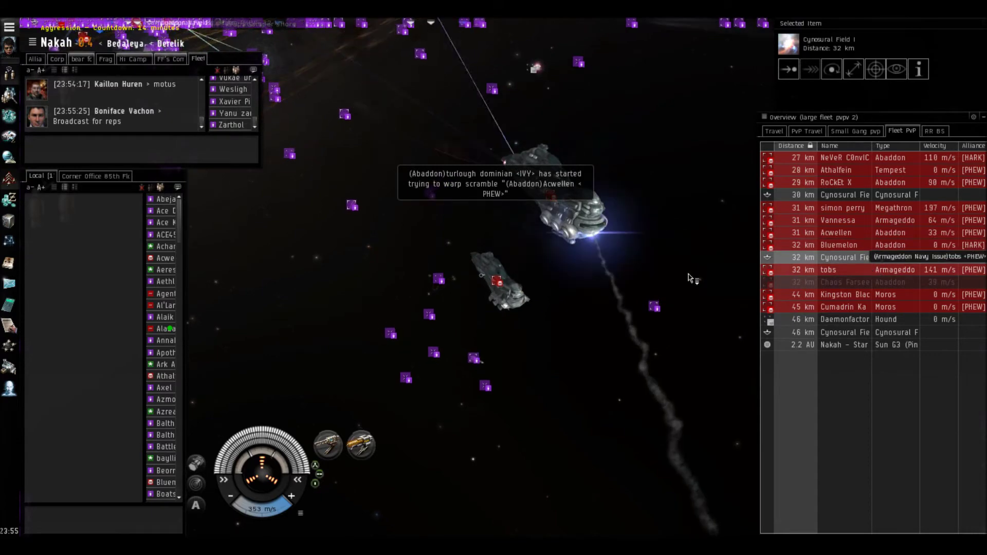
Select Abaddon Bluemelon, then Armageddon tobs at 33 km, and Look At tobs
{"action": "left_click_drag", "start_coordinate": [620, 297], "coordinate": [611, 293]}
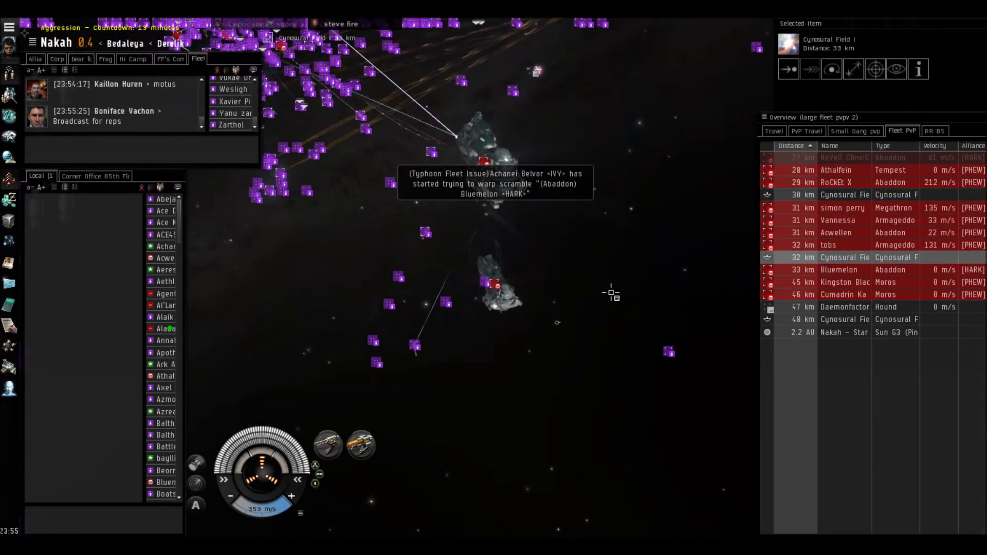
{"action": "mouse_move", "coordinate": [611, 294]}
{"action": "left_mouse_down"}
{"action": "mouse_move", "coordinate": [580, 275]}
{"action": "mouse_move", "coordinate": [594, 282]}
{"action": "left_mouse_up"}
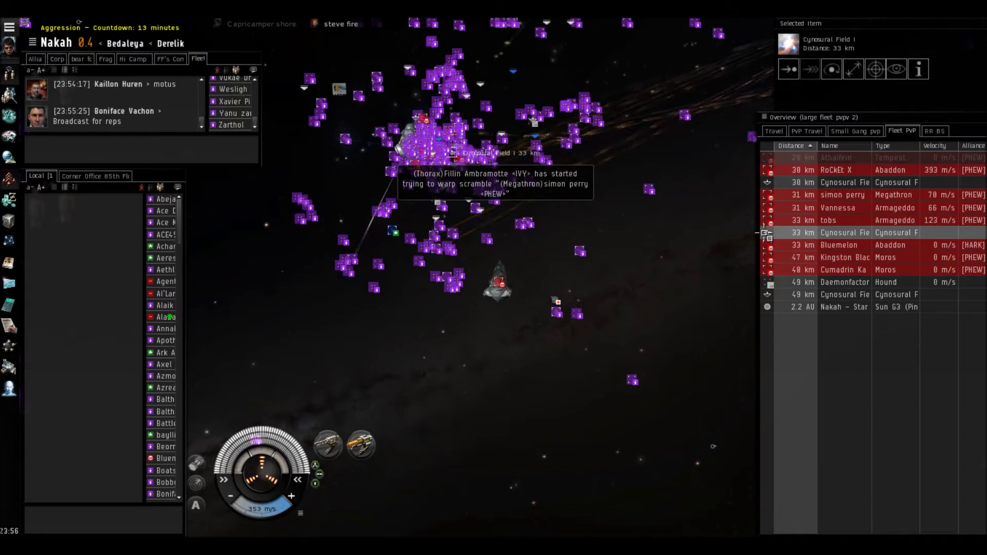
{"action": "left_click", "coordinate": [801, 232]}
{"action": "left_click", "coordinate": [804, 210]}
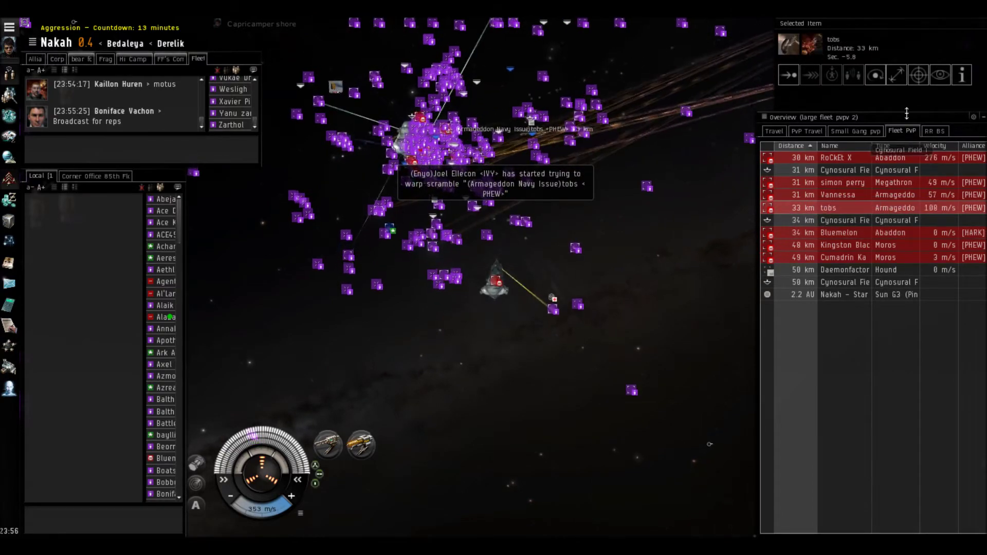
{"action": "left_click", "coordinate": [941, 75]}
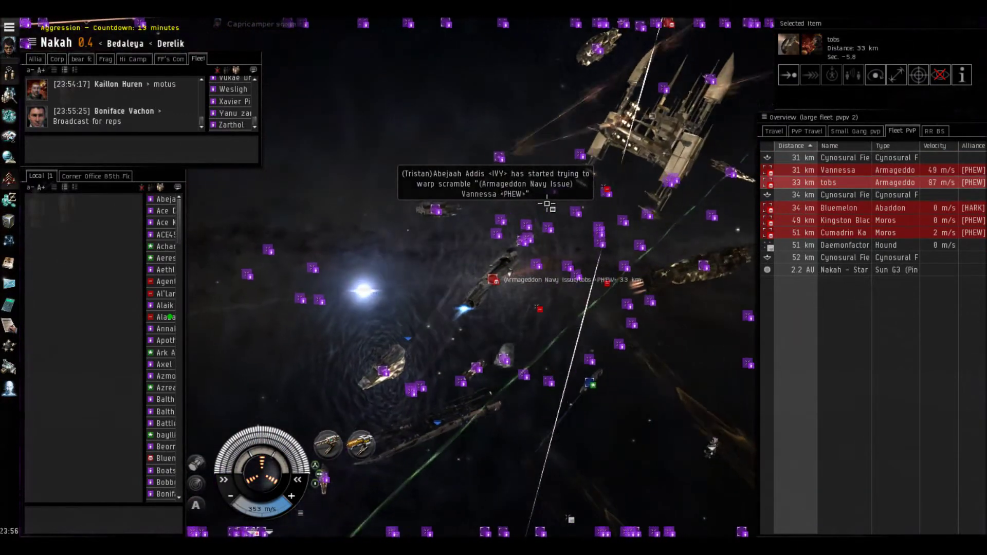
Lock Armageddon tobs, fire the railgun with F1, then Look At Moros Cumadrin Kassin
{"action": "left_click_drag", "start_coordinate": [550, 206], "coordinate": [756, 142]}
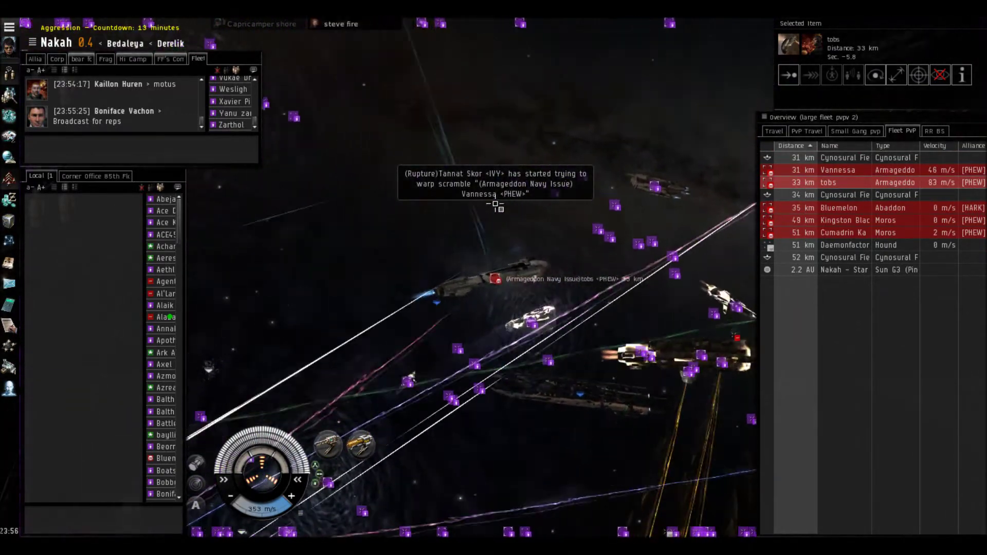
{"action": "left_click", "coordinate": [779, 182], "text": "ctrl"}
{"action": "mouse_move", "coordinate": [586, 277]}
{"action": "left_mouse_down"}
{"action": "mouse_move", "coordinate": [501, 182]}
{"action": "mouse_move", "coordinate": [328, 440]}
{"action": "left_mouse_up"}
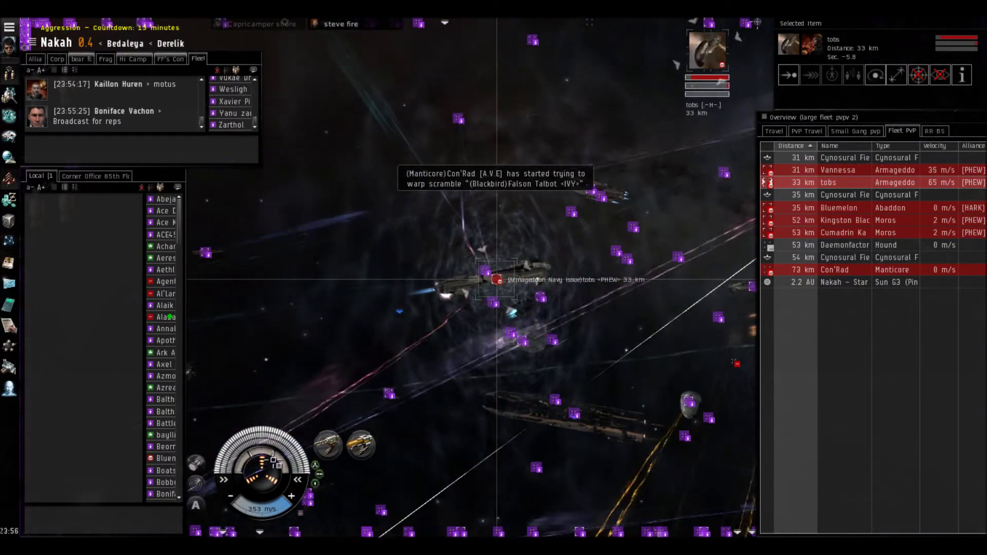
{"action": "key", "text": "F1"}
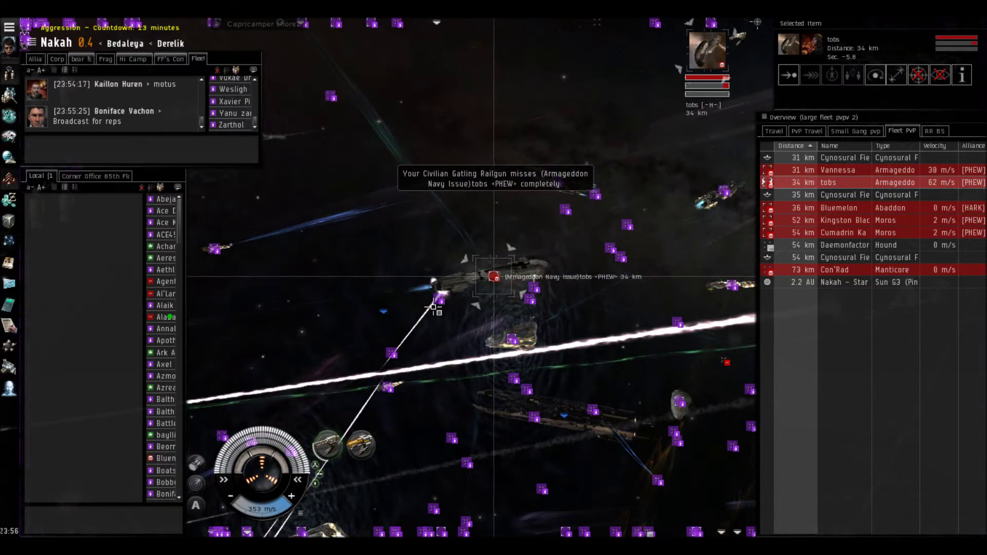
{"action": "left_click", "coordinate": [845, 231]}
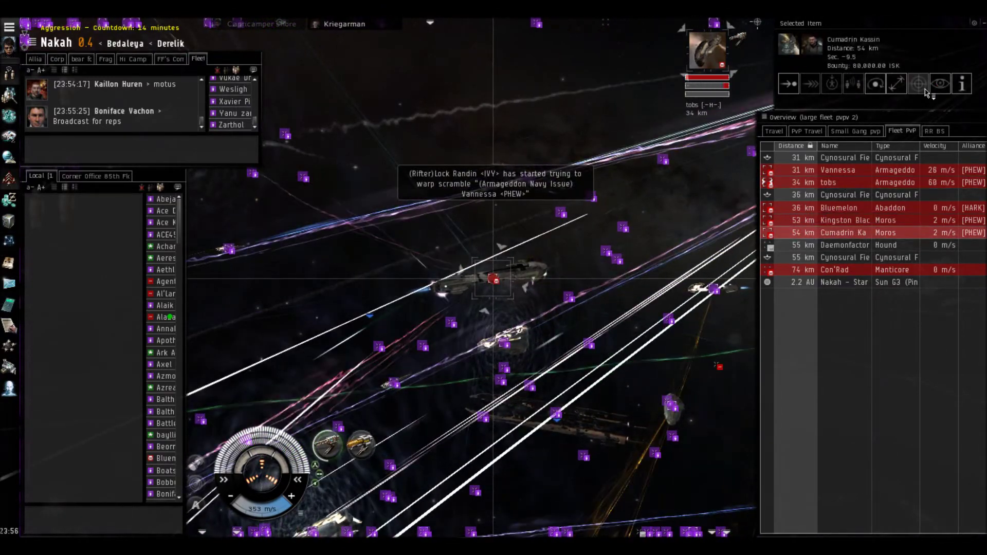
{"action": "left_click", "coordinate": [941, 83]}
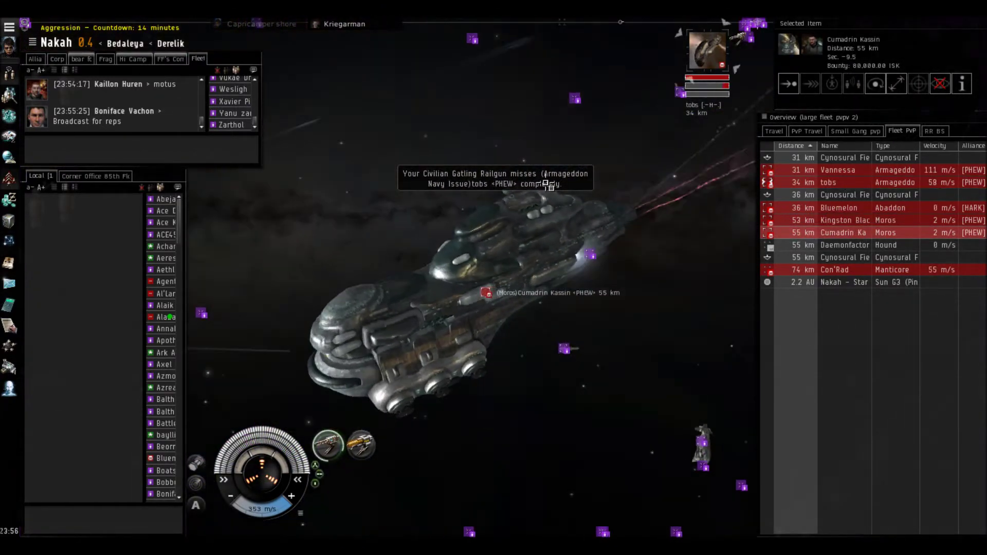
{"action": "left_click_drag", "start_coordinate": [496, 185], "coordinate": [656, 179]}
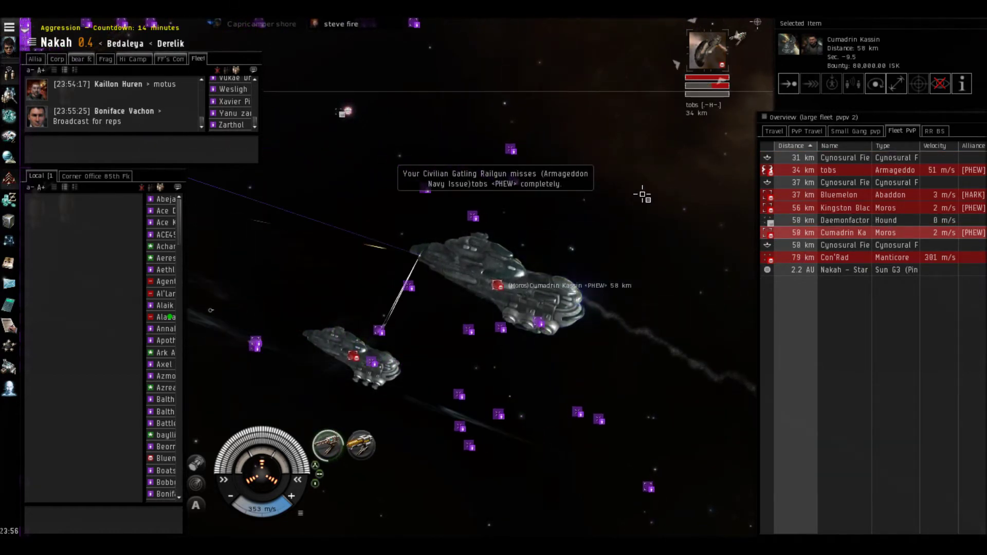
{"action": "left_click_drag", "start_coordinate": [631, 199], "coordinate": [570, 207]}
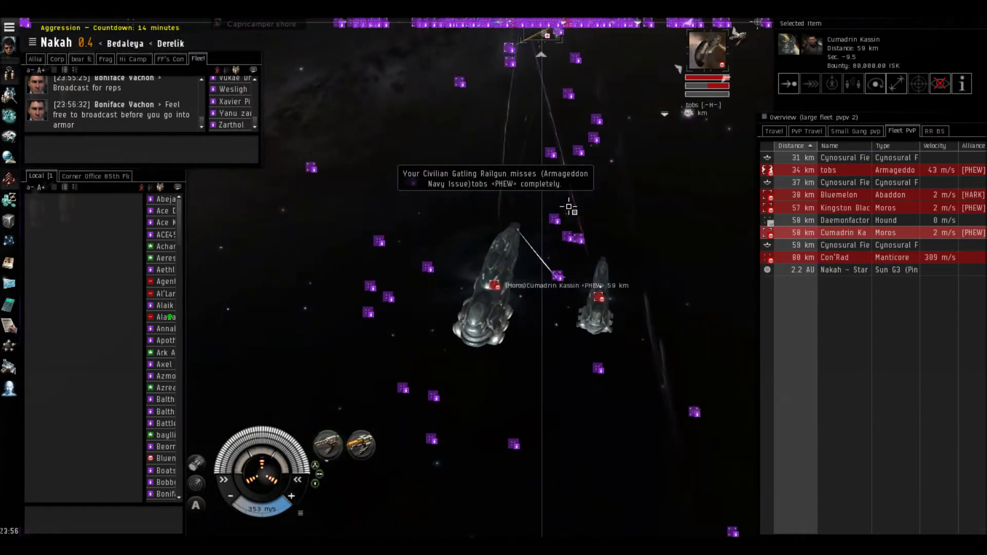
{"action": "scroll", "coordinate": [570, 207], "scroll_direction": "down", "scroll_amount": 3}
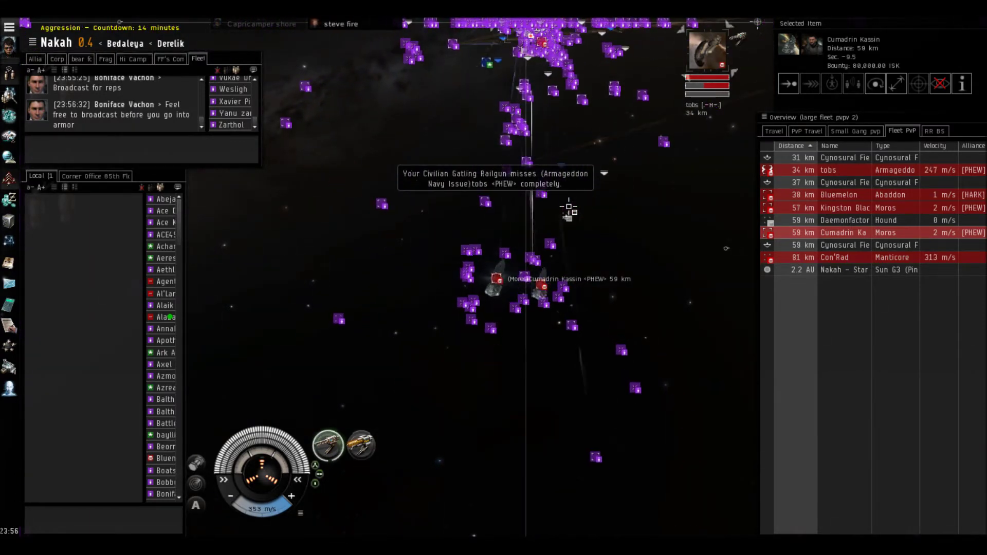
{"action": "scroll", "coordinate": [569, 207], "scroll_direction": "up", "scroll_amount": 3}
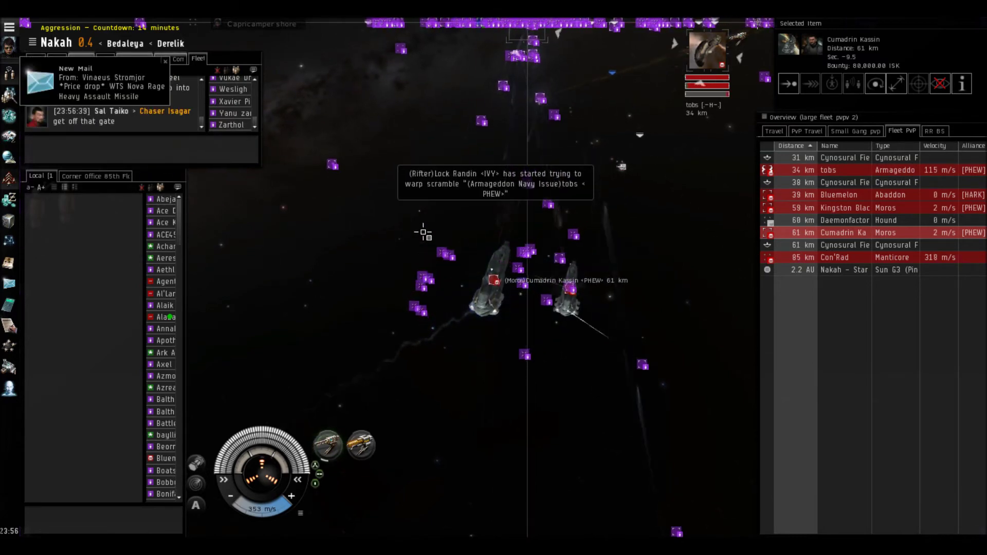
{"action": "left_click_drag", "start_coordinate": [423, 232], "coordinate": [443, 226]}
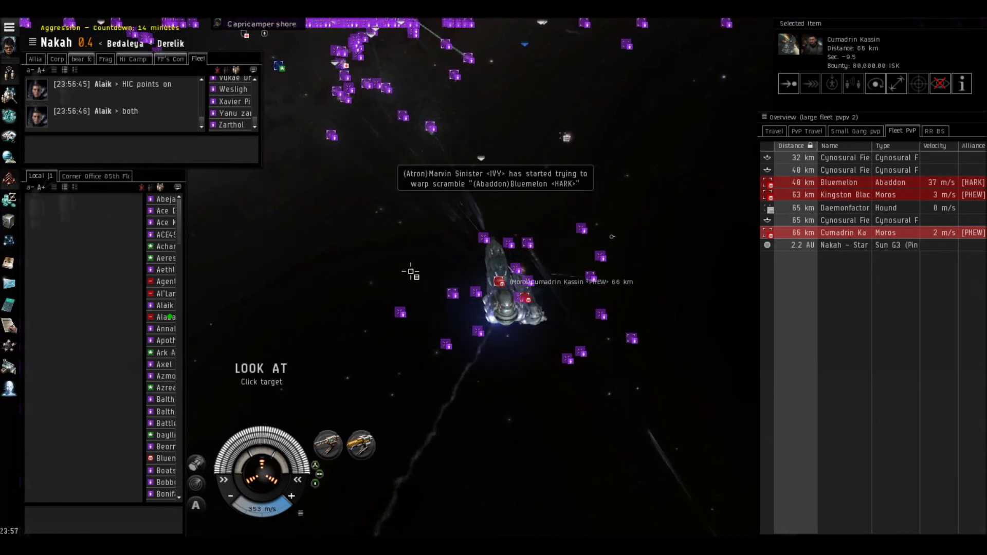
Ctrl-click Moros Kingston Black and Cumadrin Kassin to lock them despite the range warning
{"action": "left_click_drag", "start_coordinate": [411, 272], "coordinate": [585, 197]}
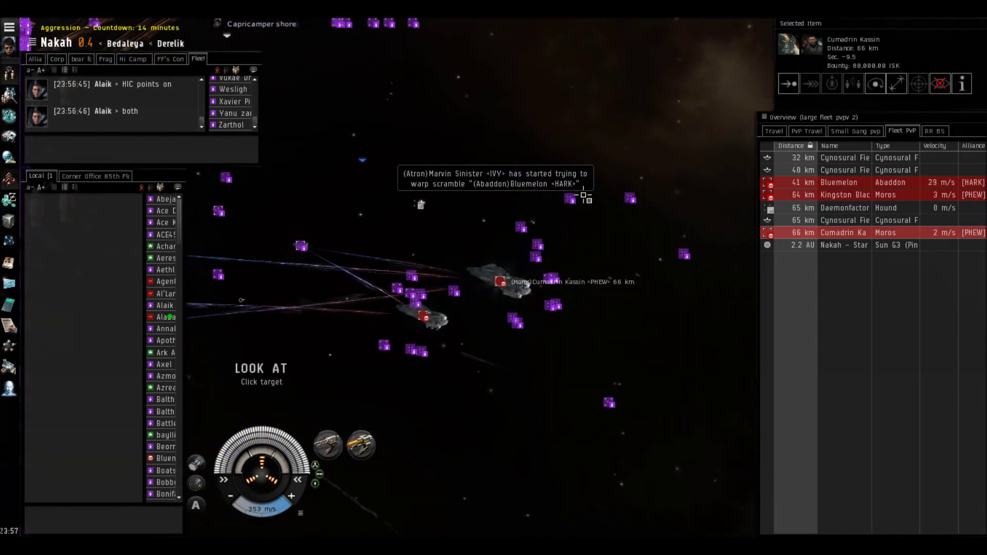
{"action": "scroll", "coordinate": [584, 197], "scroll_direction": "up", "scroll_amount": 5}
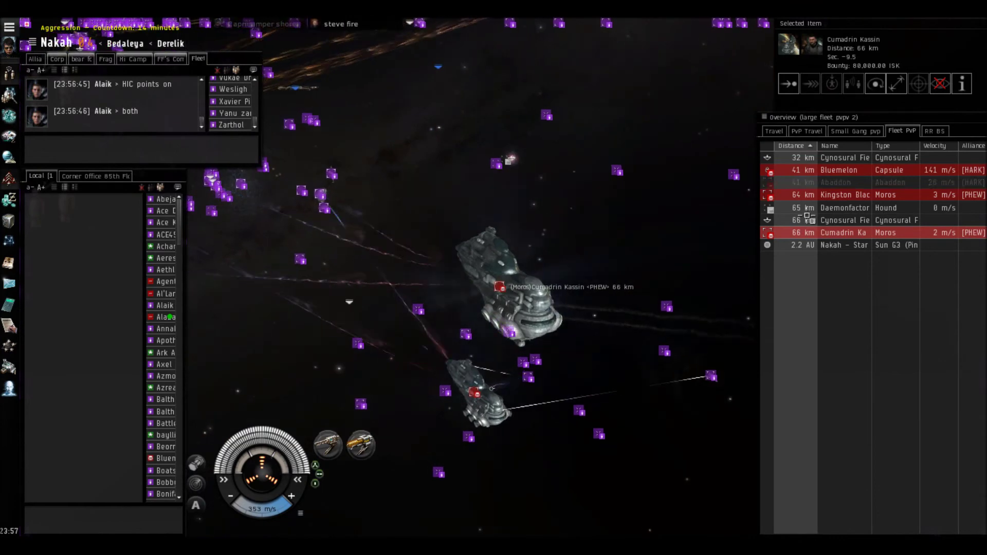
{"action": "left_click", "coordinate": [844, 194], "text": "ctrl"}
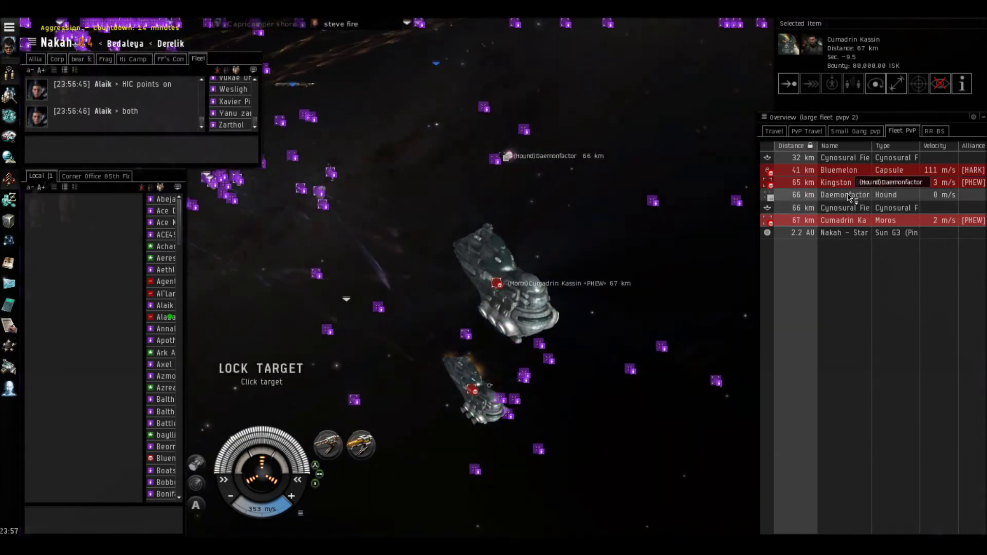
{"action": "left_click", "coordinate": [831, 220], "text": "ctrl"}
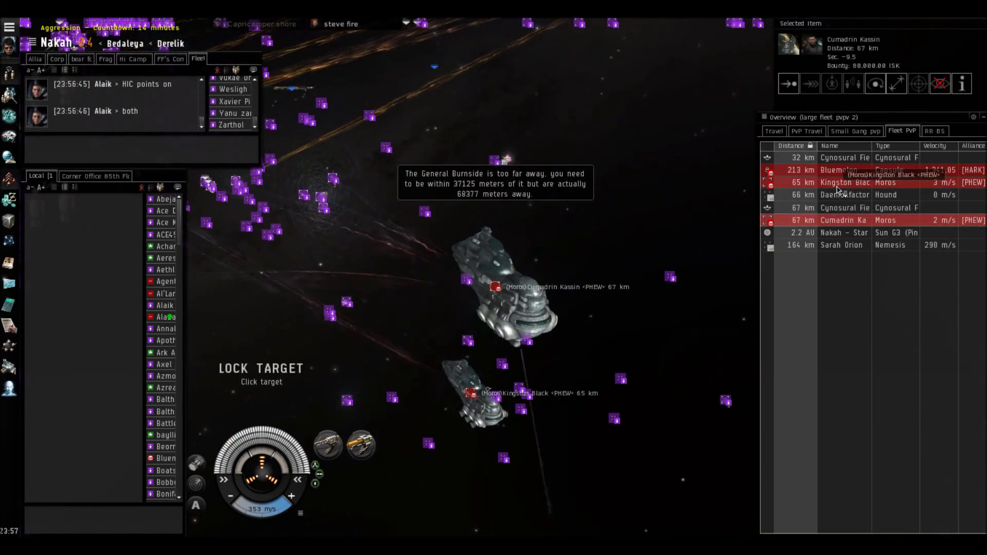